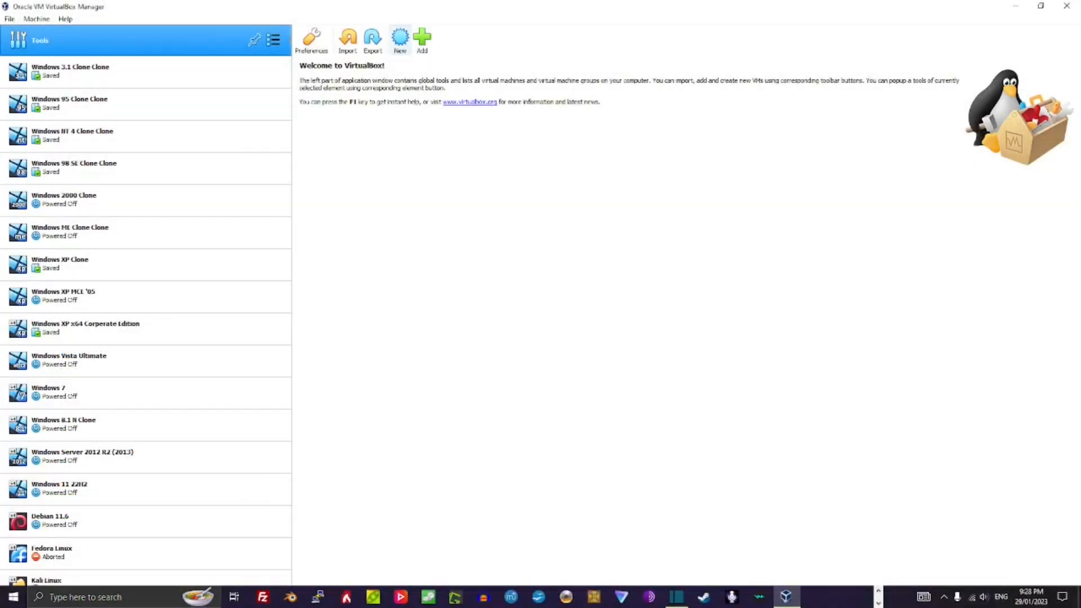
Step: Start a new virtual machine named 'Linux Mint' with 2048 MB of memory
left_click(399, 38)
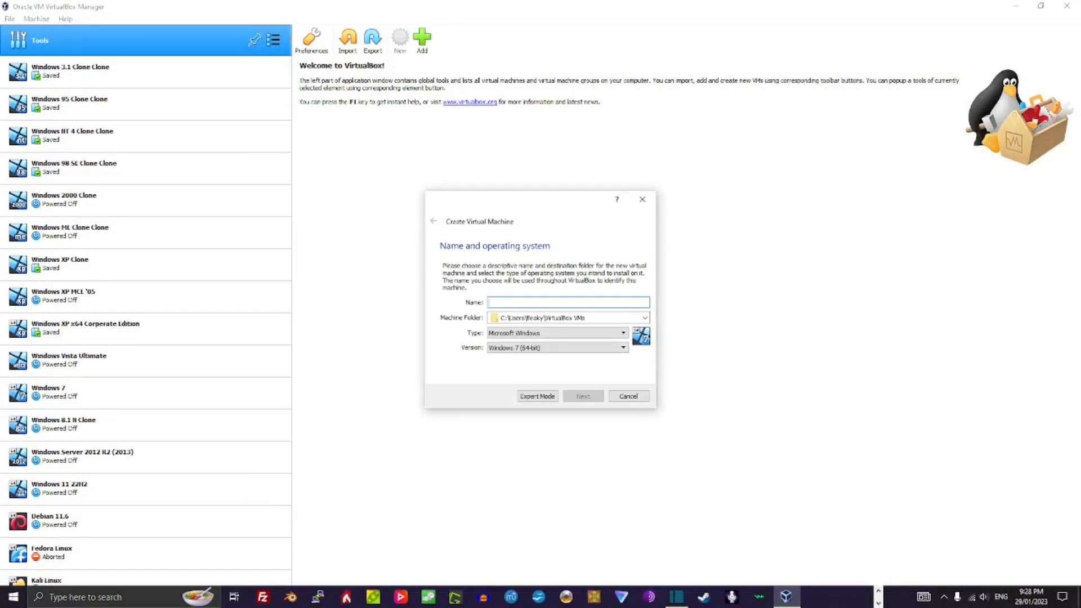
type("Linu")
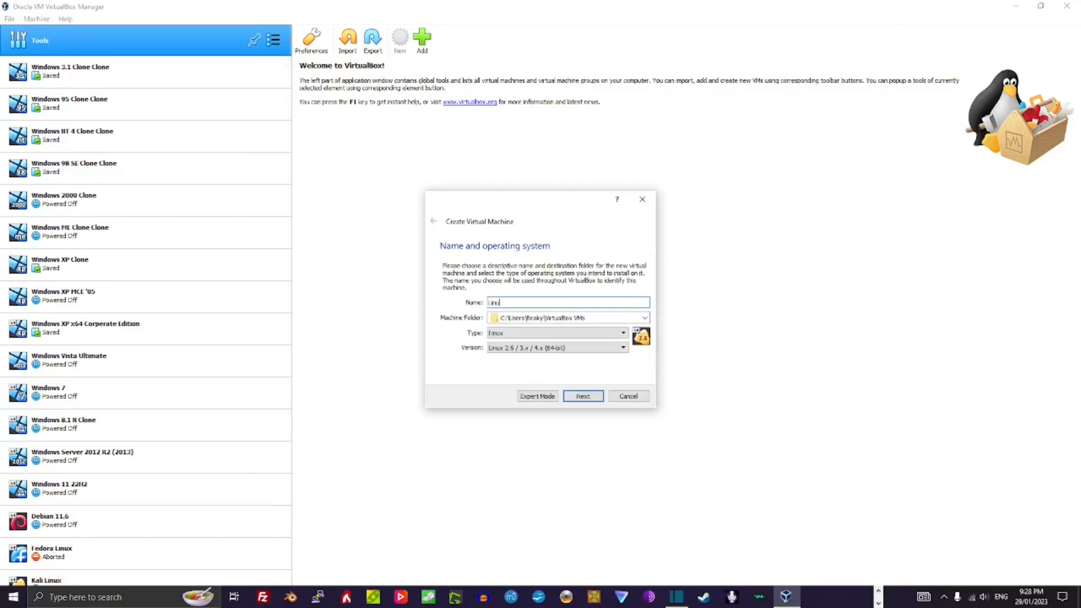
type("x Mint")
left_click(582, 395)
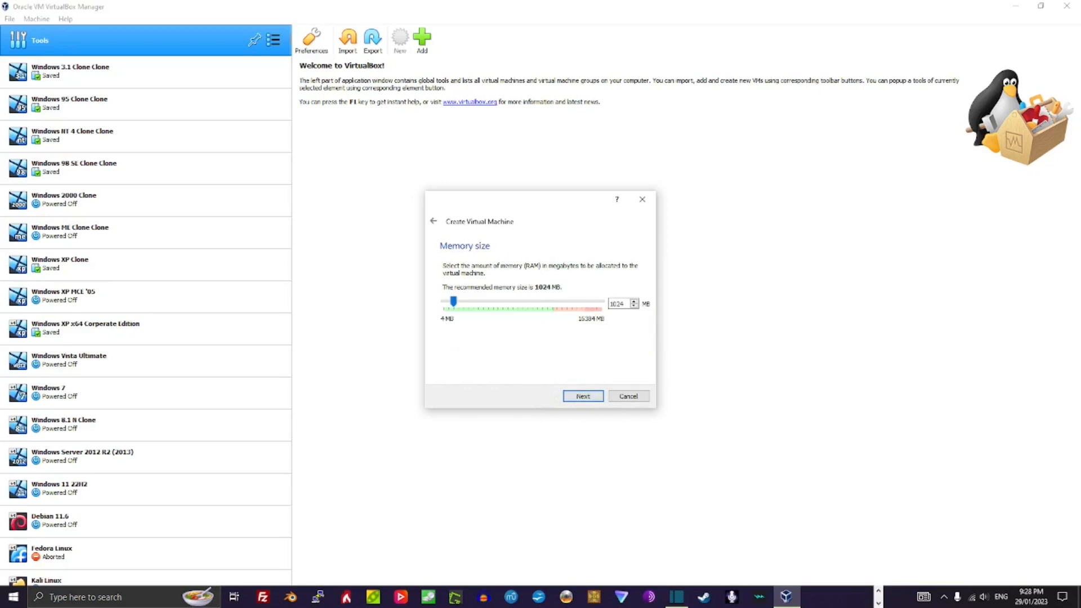
double_click(617, 304)
type("2048")
key("Return")
key("Return")
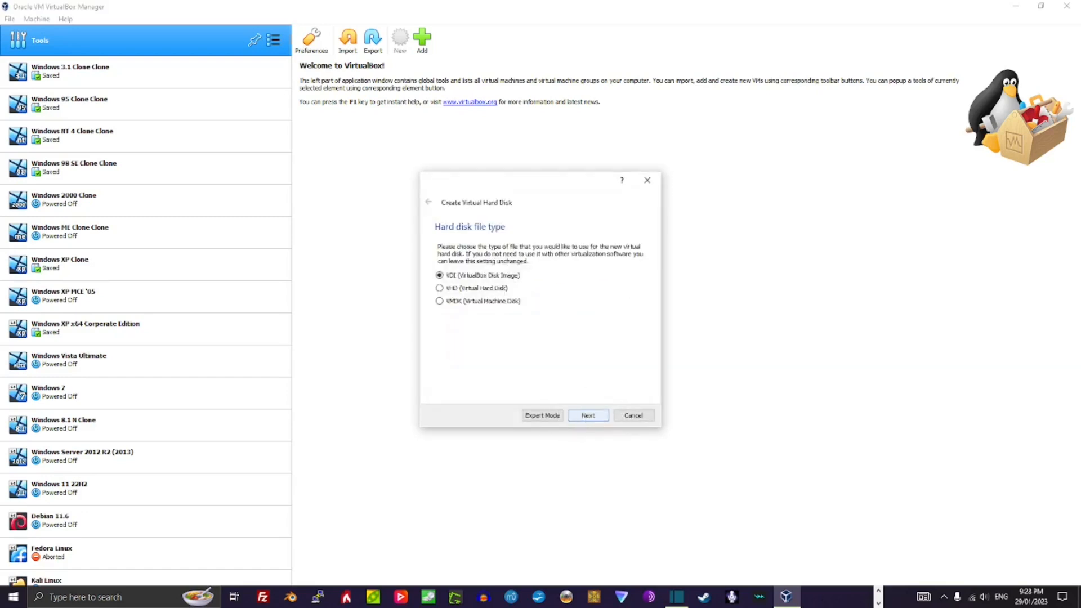
Step: Give it a dynamically allocated 64 GB VDI hard disk and create the machine
key("Return")
left_click(588, 415)
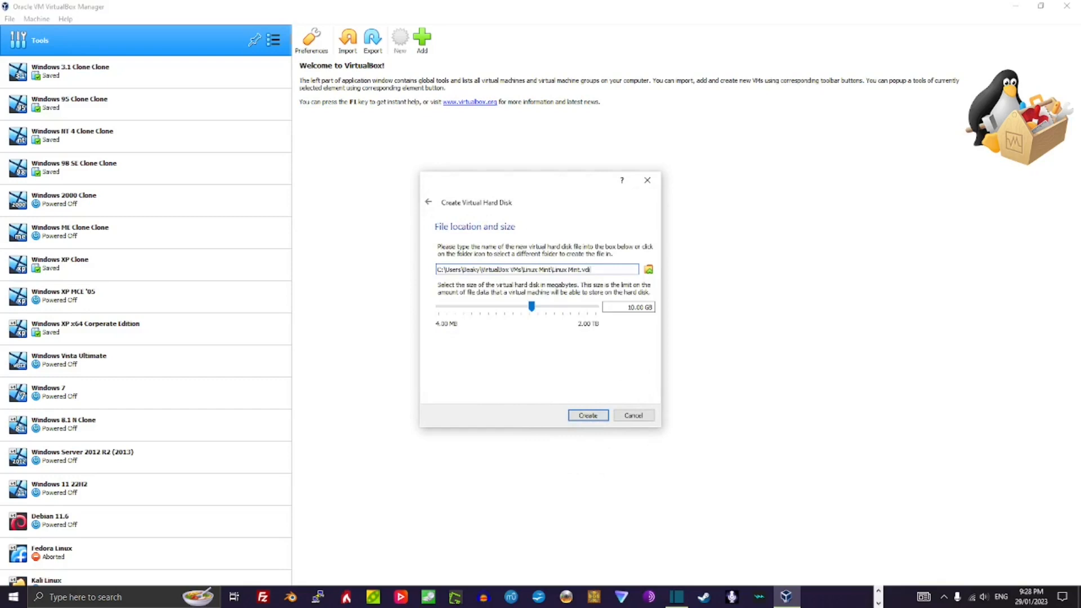
double_click(631, 306)
type("64")
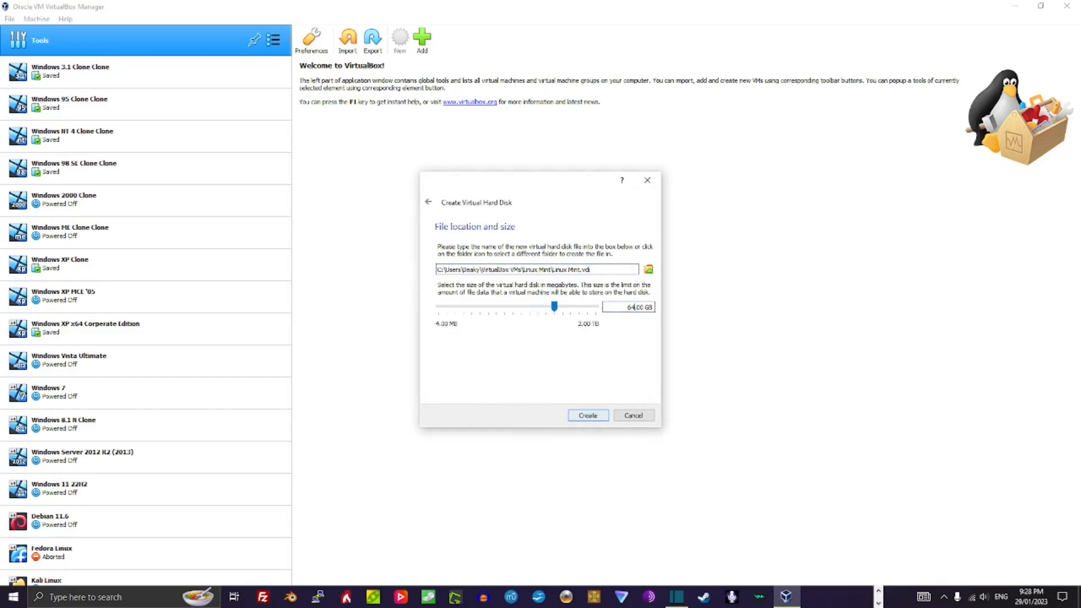
left_click(587, 415)
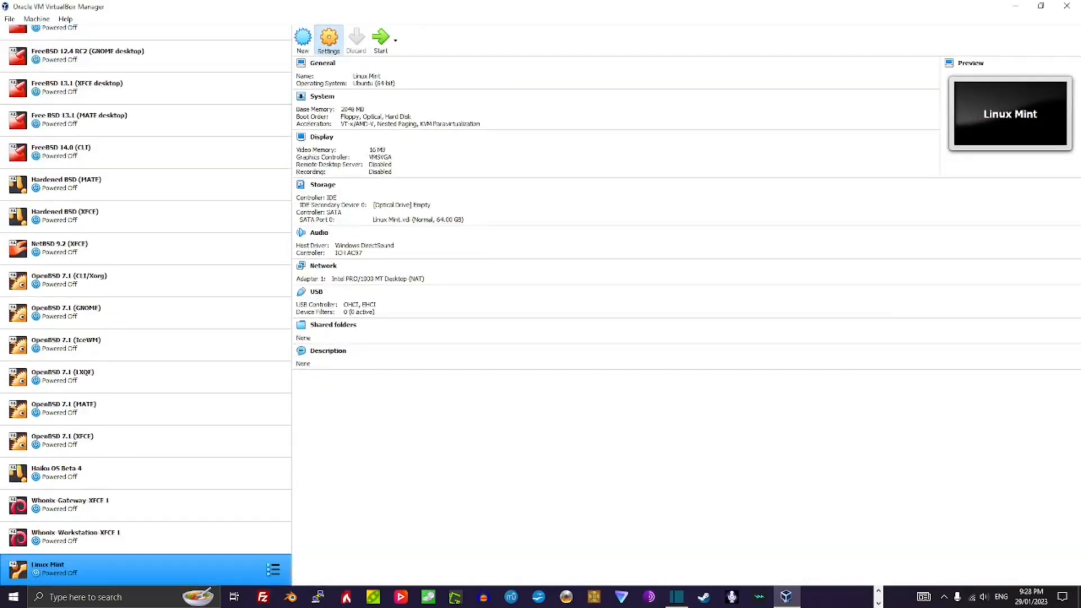
Step: In Settings, raise video memory to 128 MB and load linuxmint-21.1-xfce-64bit.iso into the optical drive
left_click(328, 39)
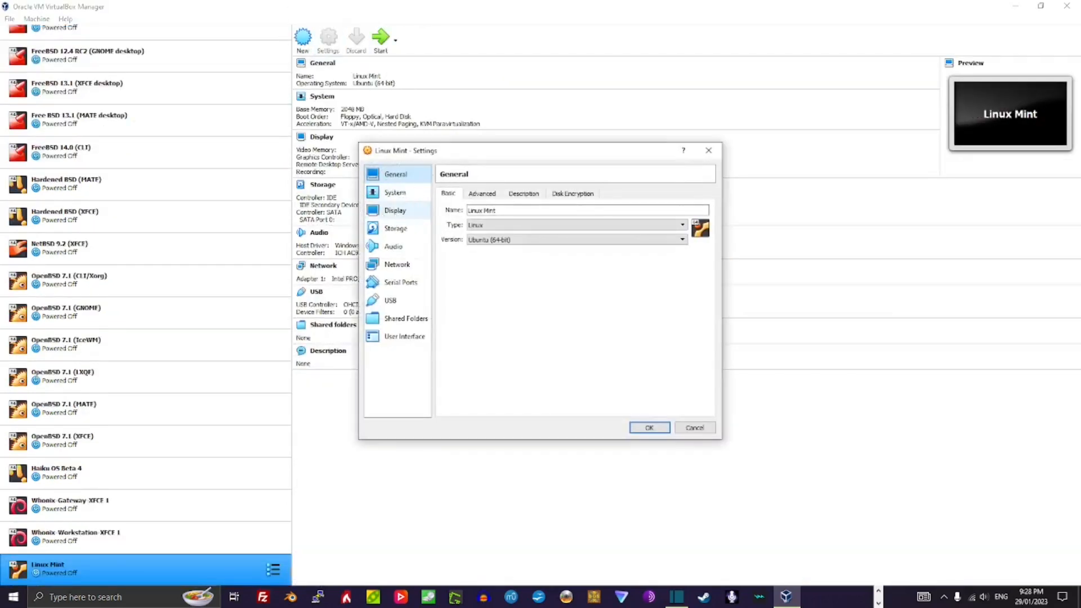
left_click(395, 210)
left_click_drag(522, 210, 669, 210)
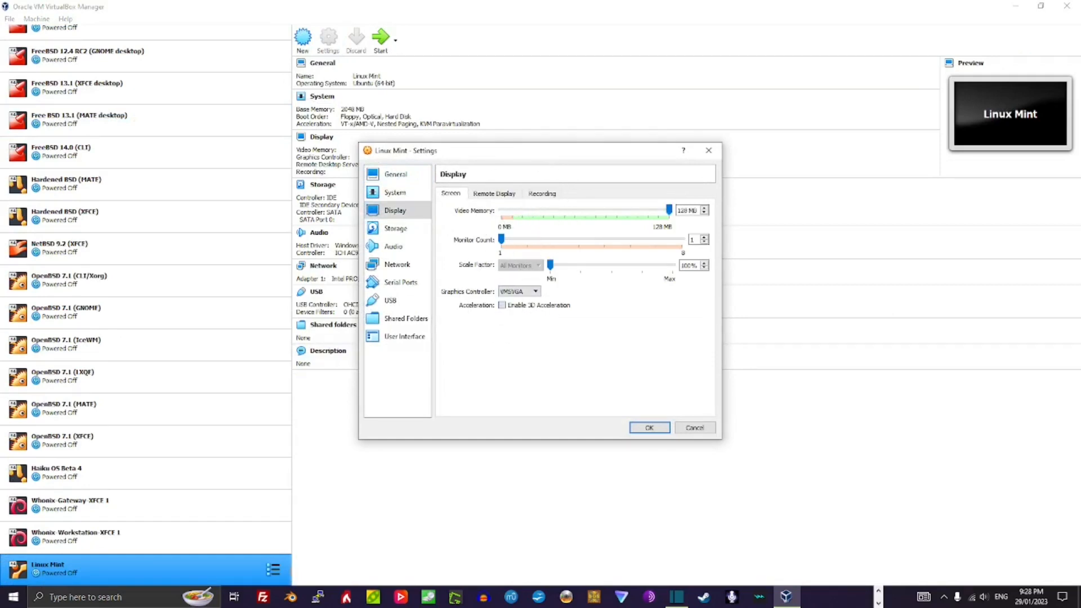
left_click(395, 228)
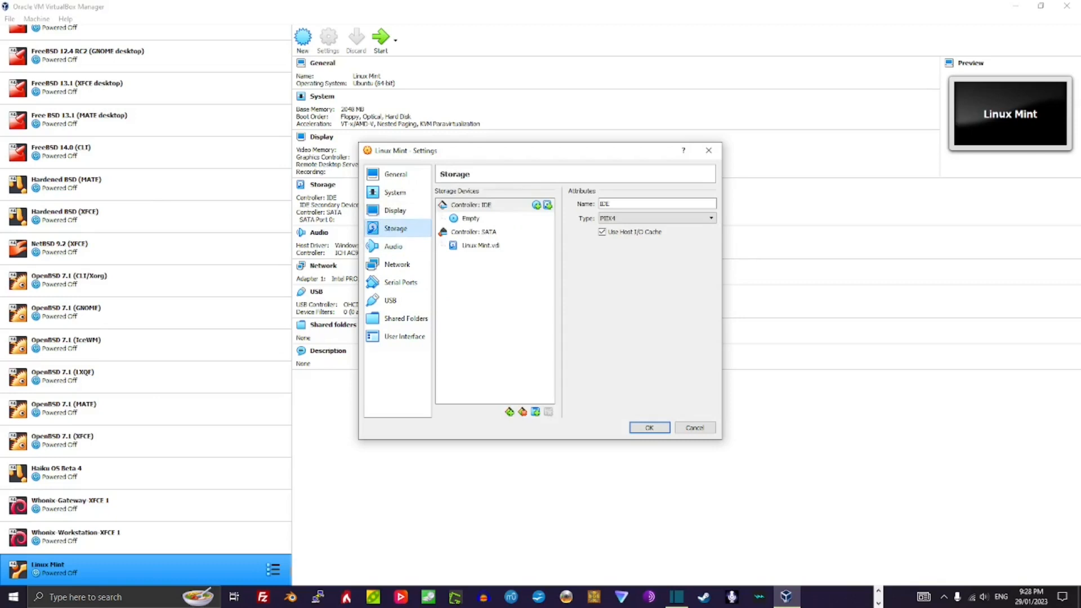
left_click(479, 218)
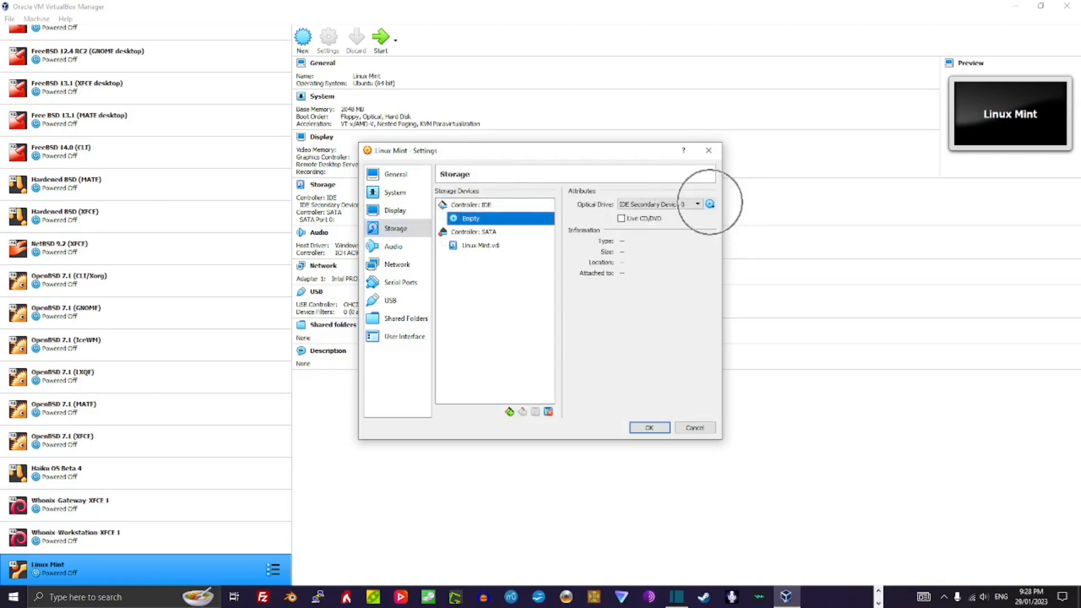
left_click(710, 204)
left_click(723, 231)
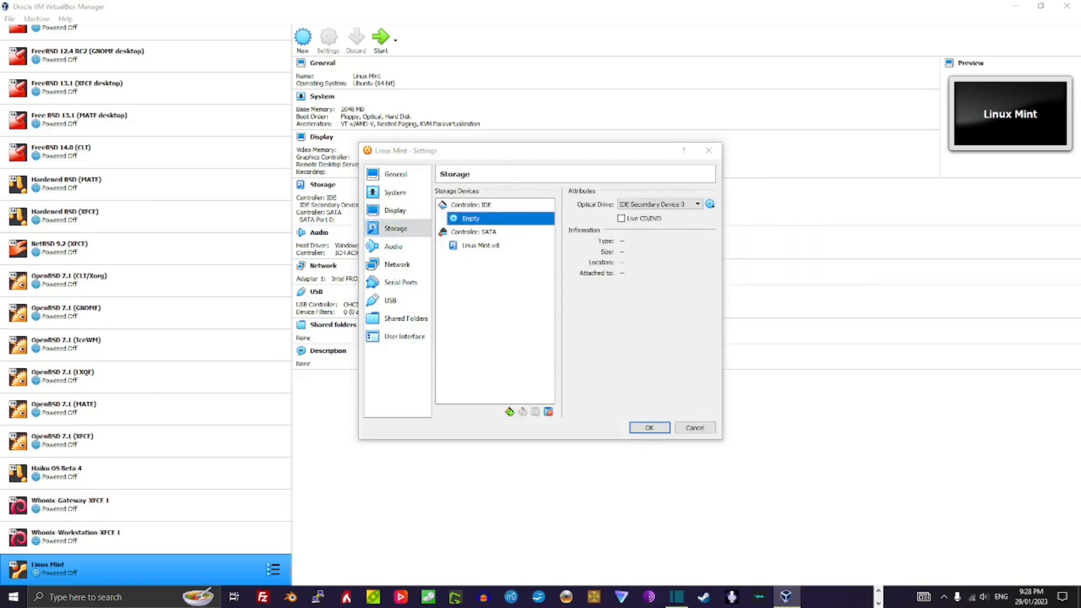
double_click(579, 249)
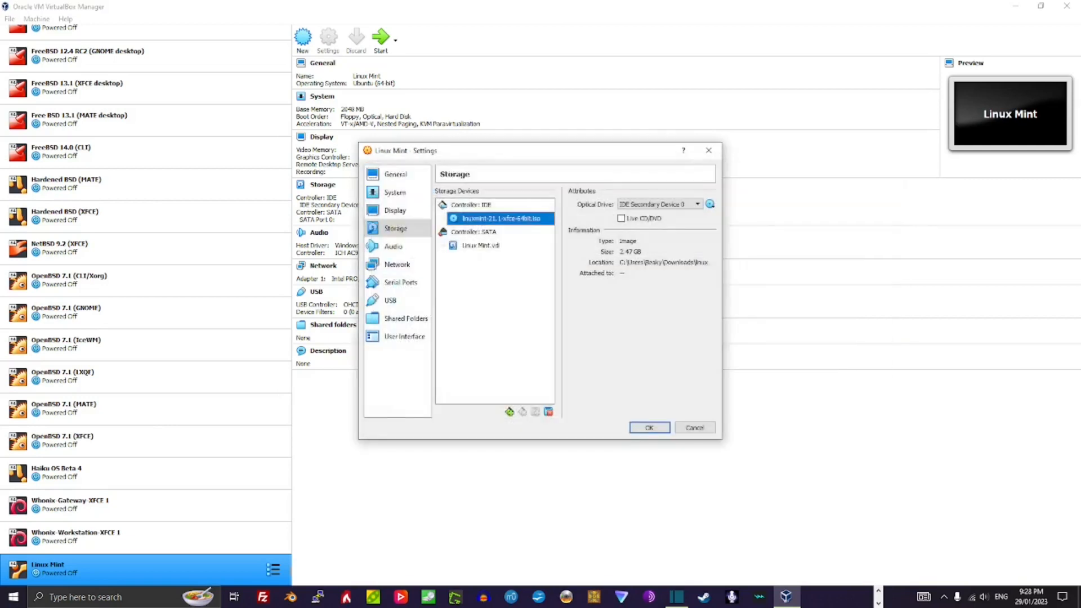
Step: Enable PAE/NX under System > Processor, save the settings, and start the machine
left_click(396, 192)
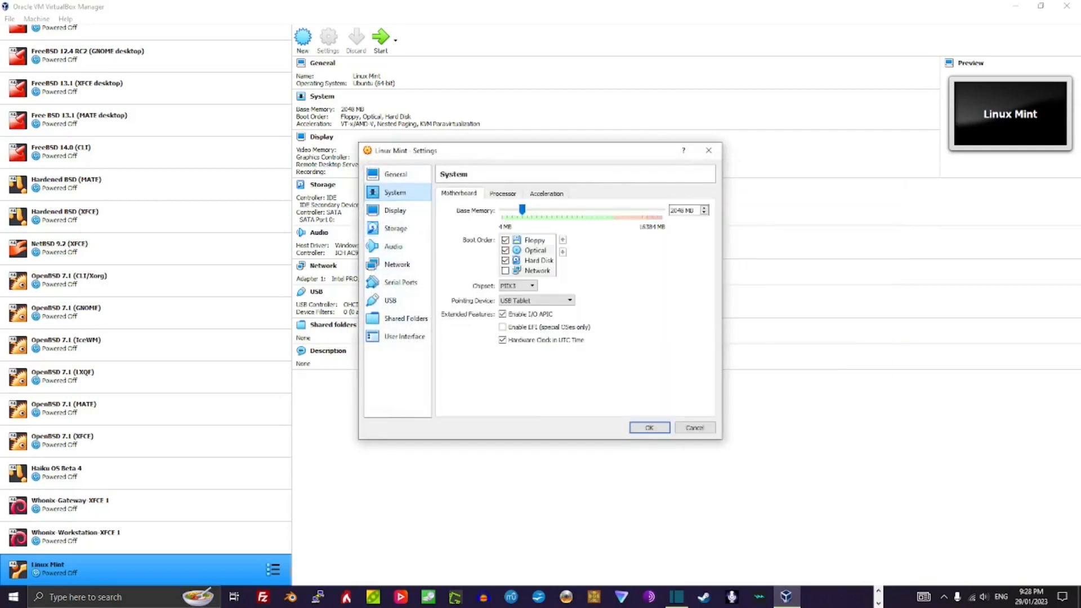
left_click(503, 193)
left_click(503, 260)
left_click(649, 427)
left_click(376, 41)
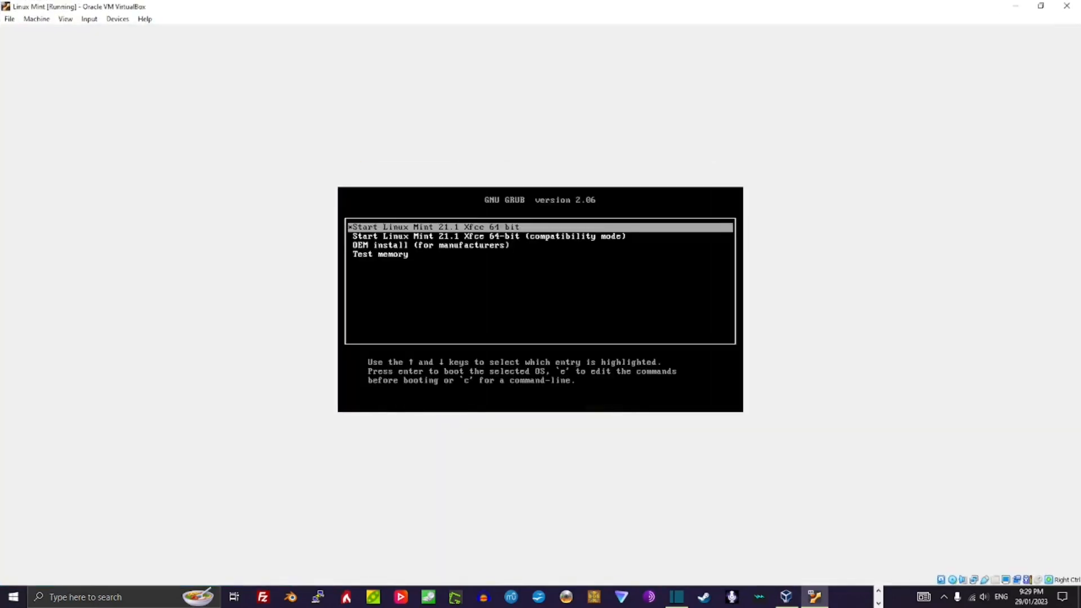
Step: Boot the 'Start Linux Mint 21.1 Xfce 64-bit' GRUB entry into the live desktop
key("Return")
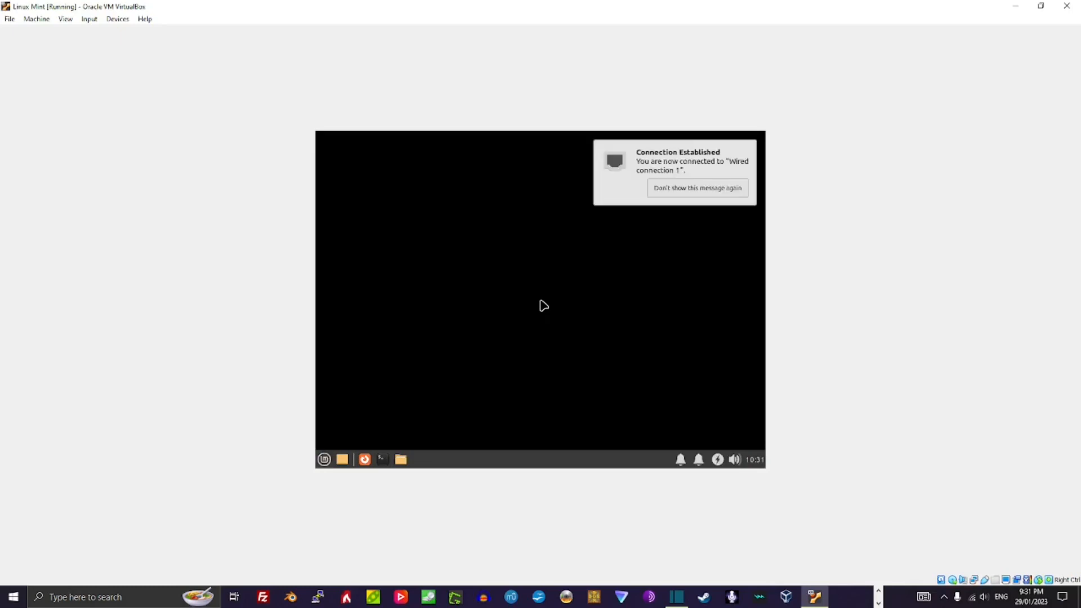
Step: Dismiss the network notification and launch Install Linux Mint from the desktop icon
left_click(695, 200)
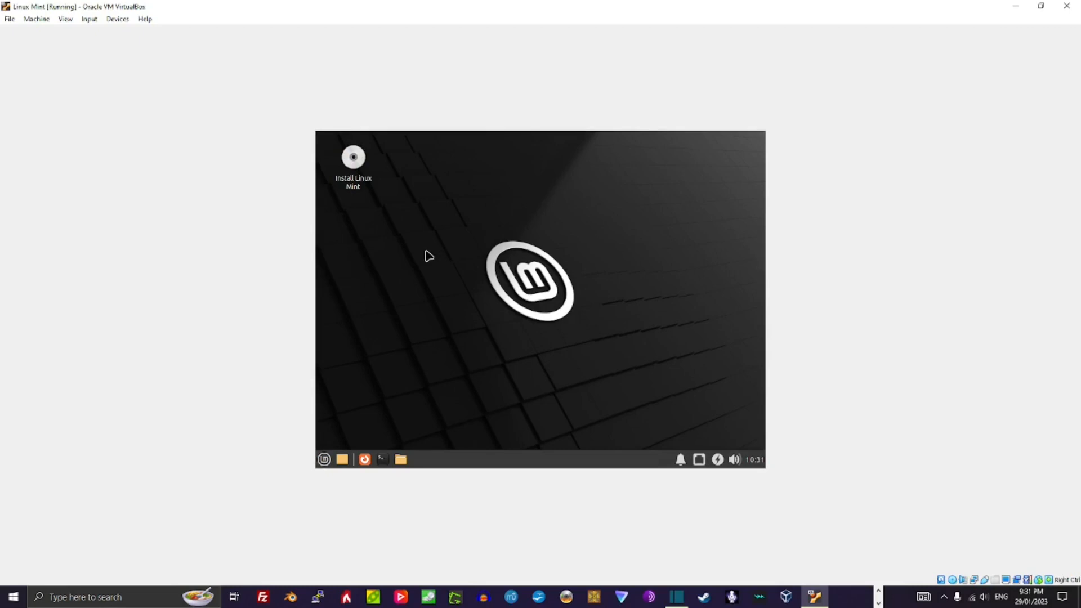
key("ctrl")
double_click(357, 165)
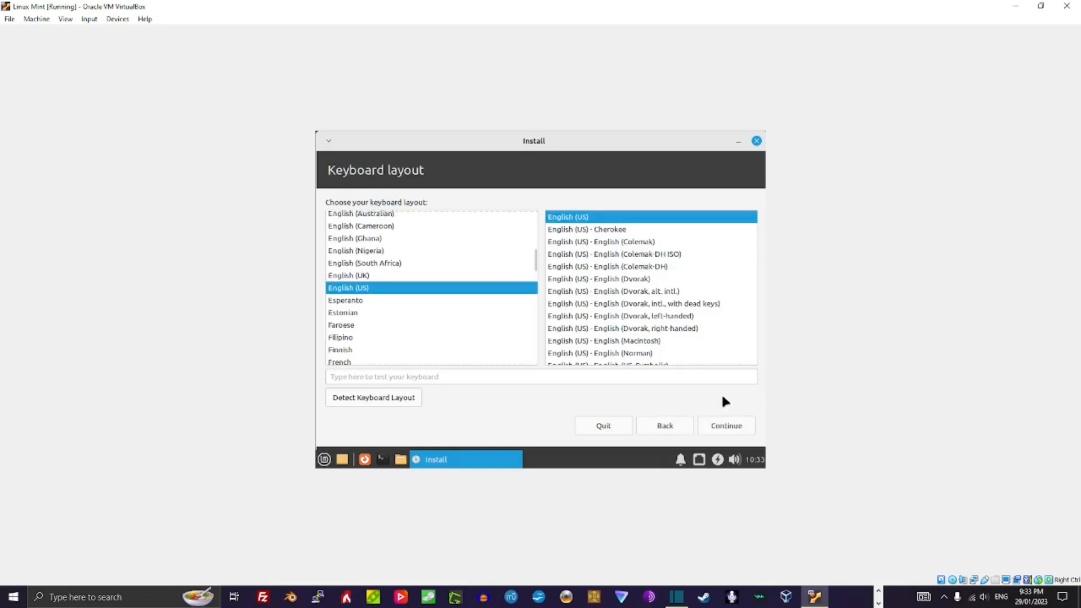
Step: Accept the English (US) keyboard layout and choose to install multimedia codecs
left_click(724, 423)
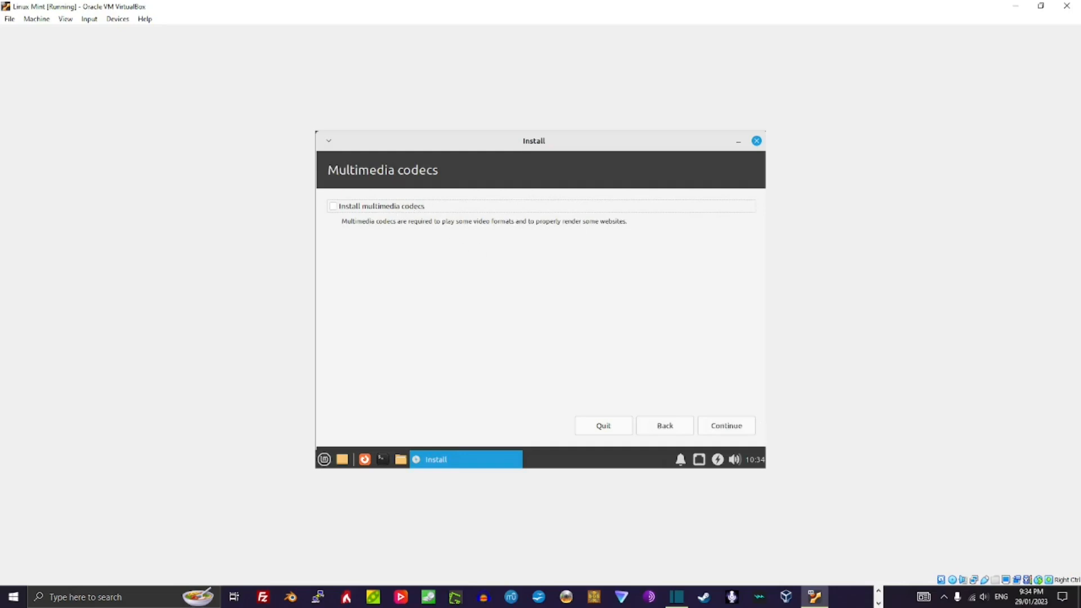
left_click(338, 211)
left_click(743, 426)
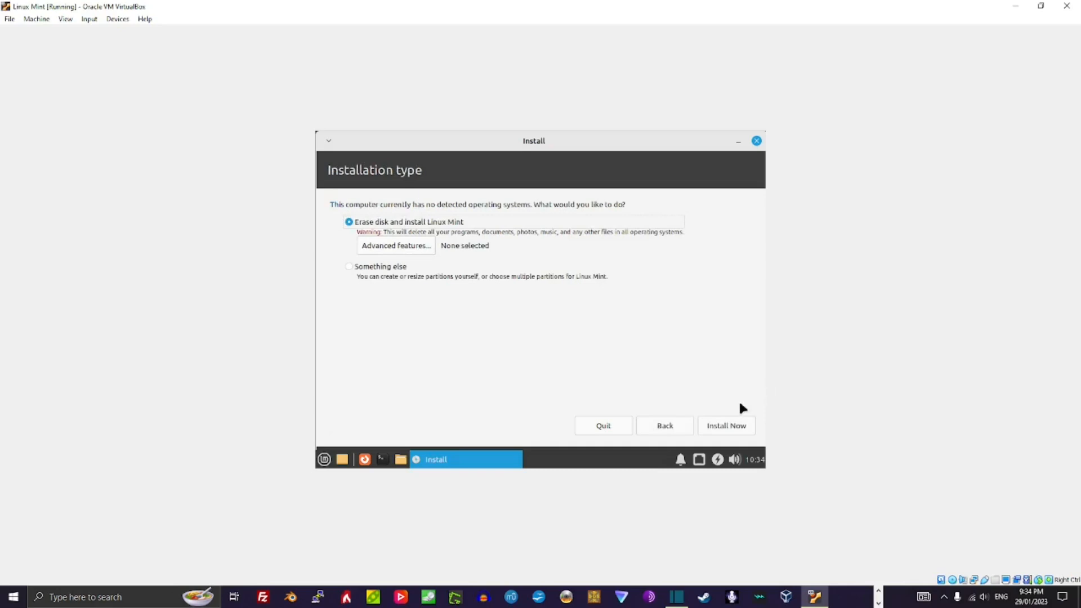
Step: Choose 'Erase disk and install Linux Mint' and confirm writing the changes to disk
left_click(726, 426)
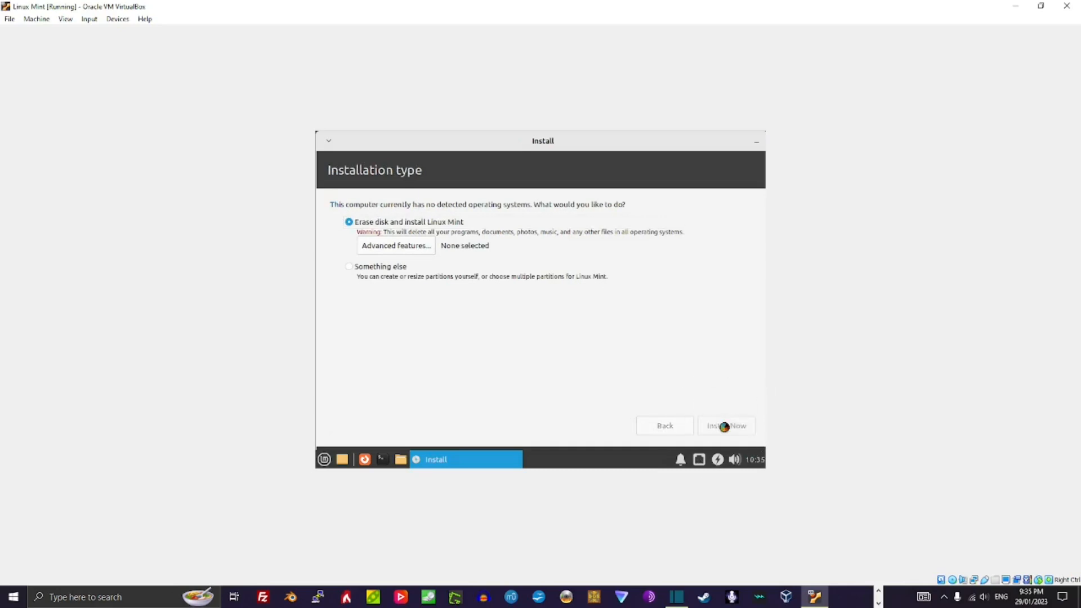
left_click(709, 392)
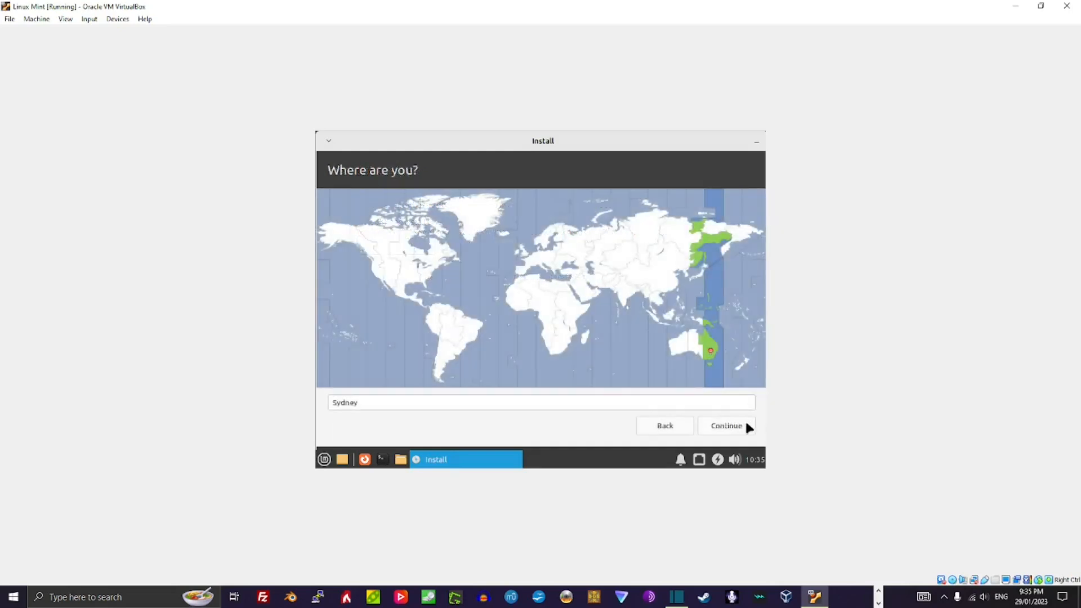
Step: Accept Sydney, then enter the user's name, computer name LinuxMint21.1, a password, and enable automatic login
left_click(730, 425)
type("Admin")
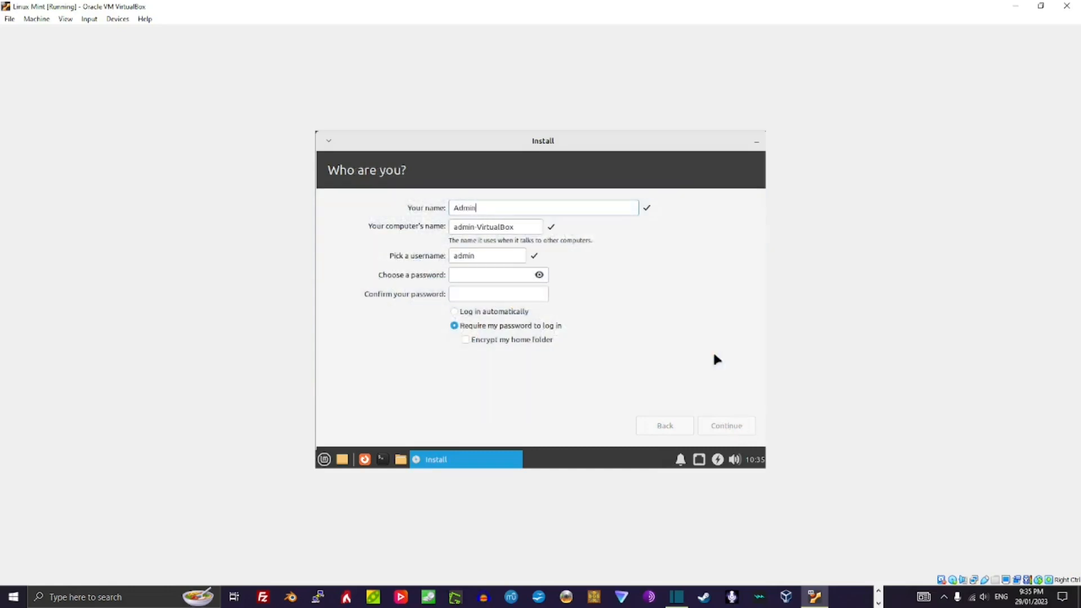
key("Tab")
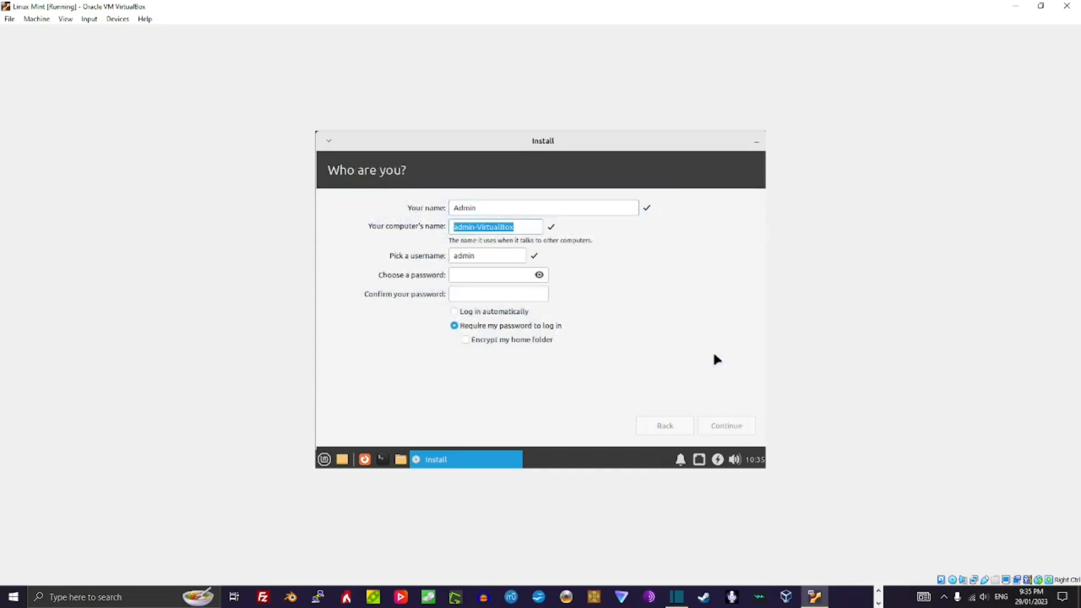
type("LinuxMint21.1")
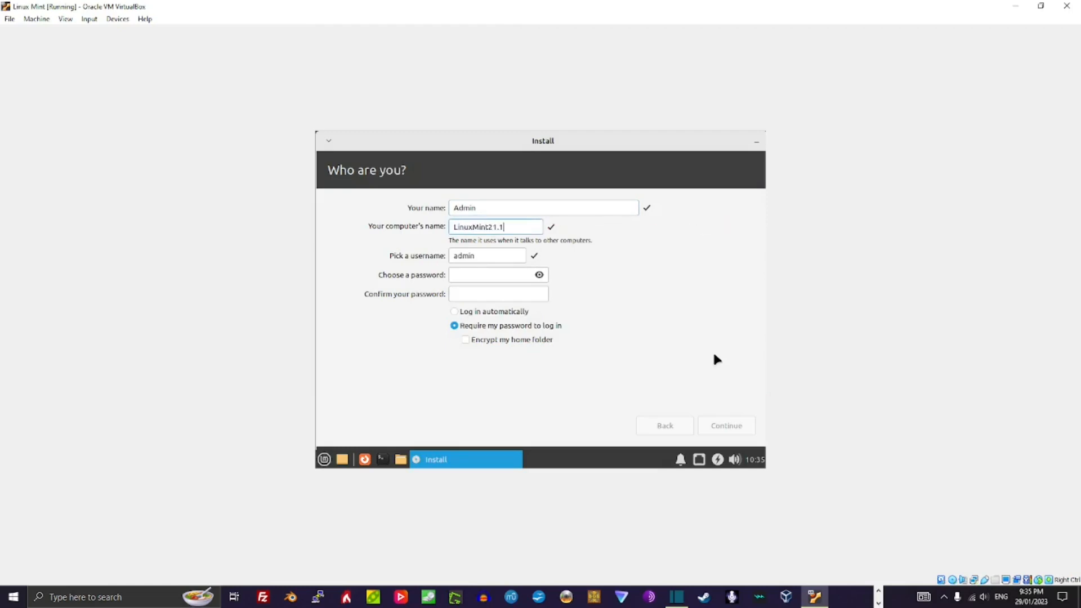
key("Tab")
key("Right")
key("Tab")
type("12")
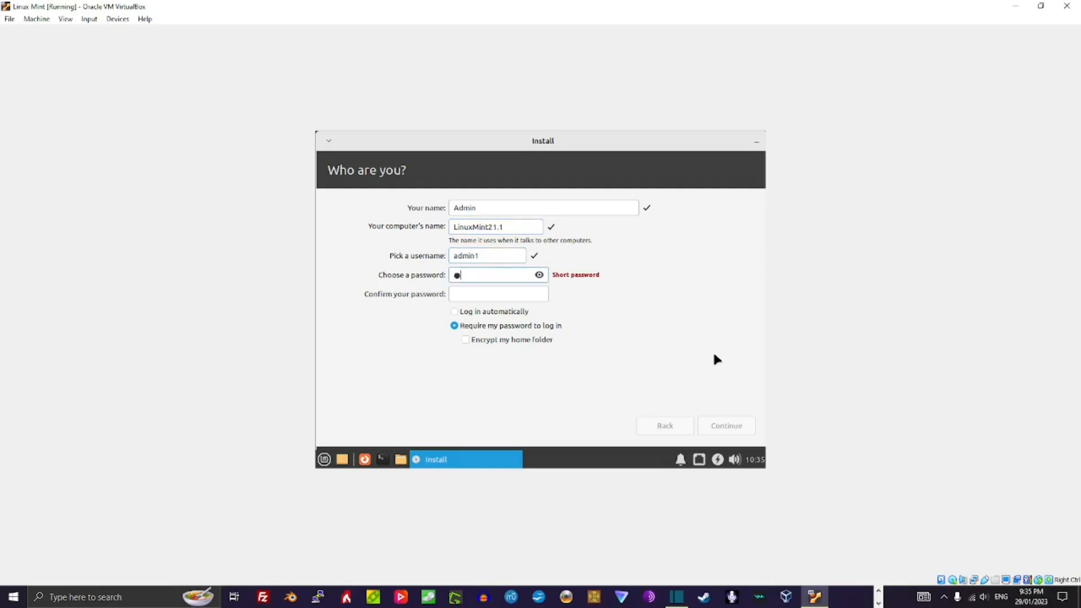
key("Tab")
type("12")
left_click(485, 313)
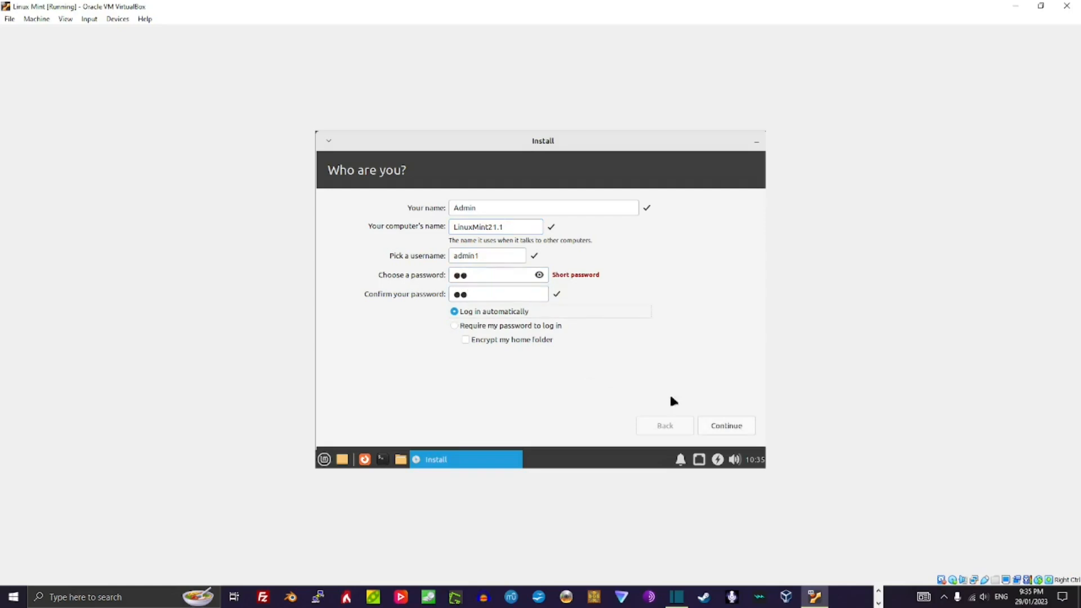
Step: Run the installation and restart the machine once it completes
left_click(708, 426)
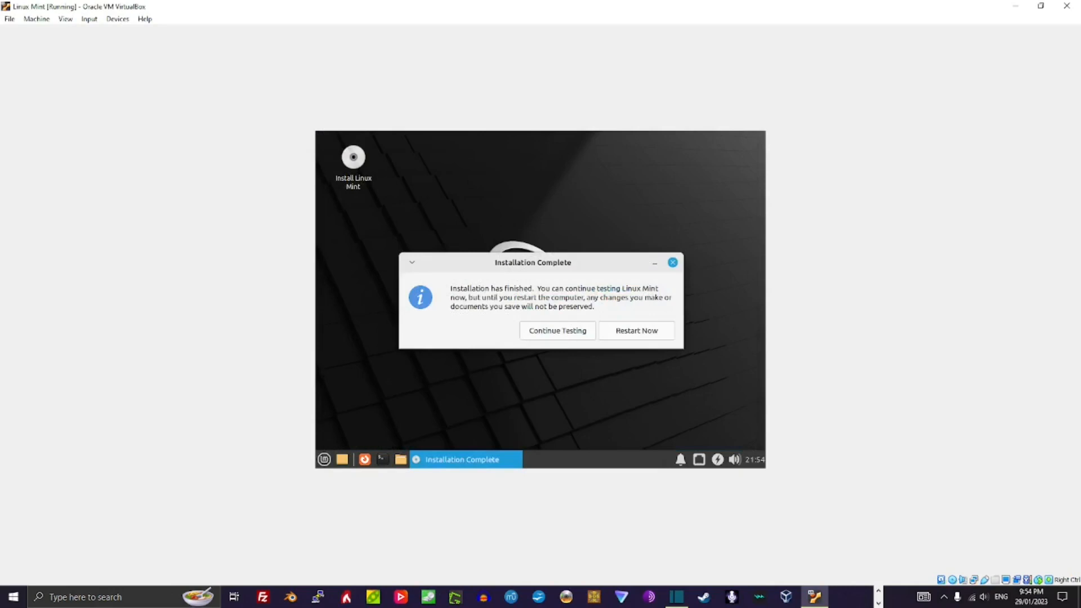
left_click(648, 330)
left_click(649, 330)
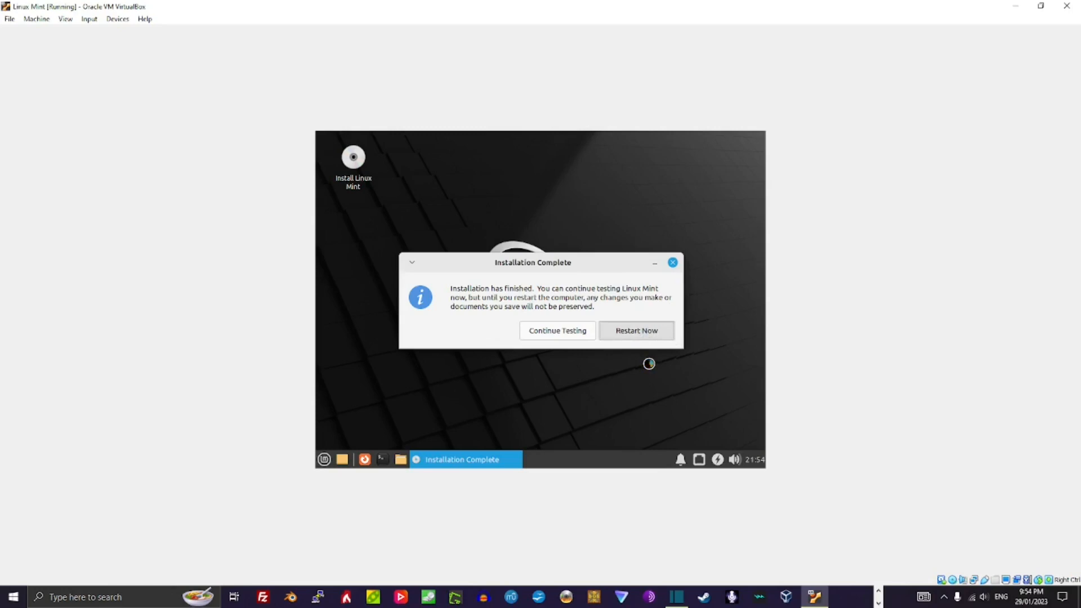